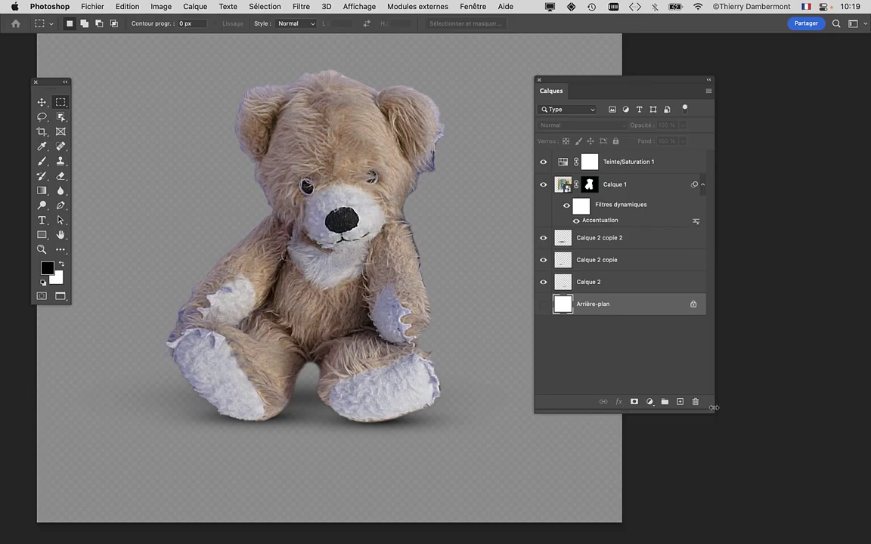
Step: Drag the Layers panel's corner twice to make it wider and shorter
left_click_drag(710, 410, 733, 370)
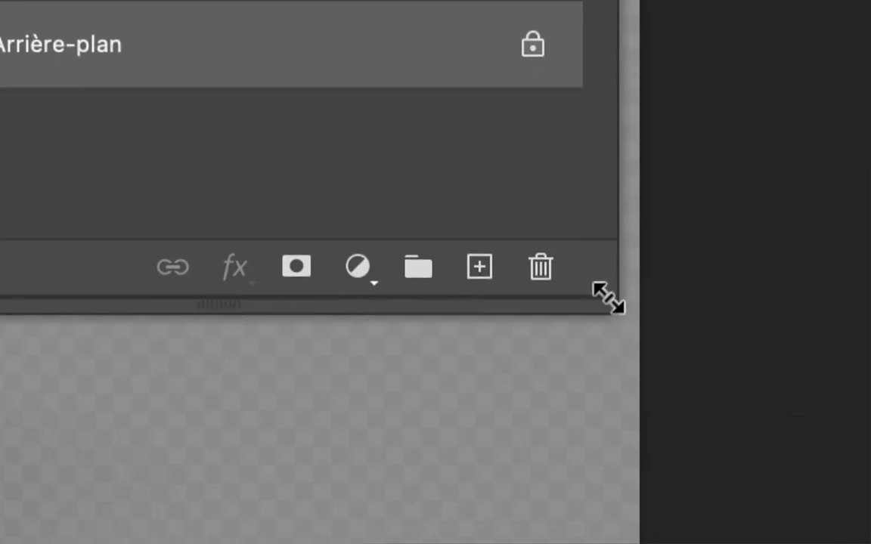
mouse_move(609, 297)
left_mouse_down()
mouse_move(615, 301)
mouse_move(610, 290)
left_mouse_up()
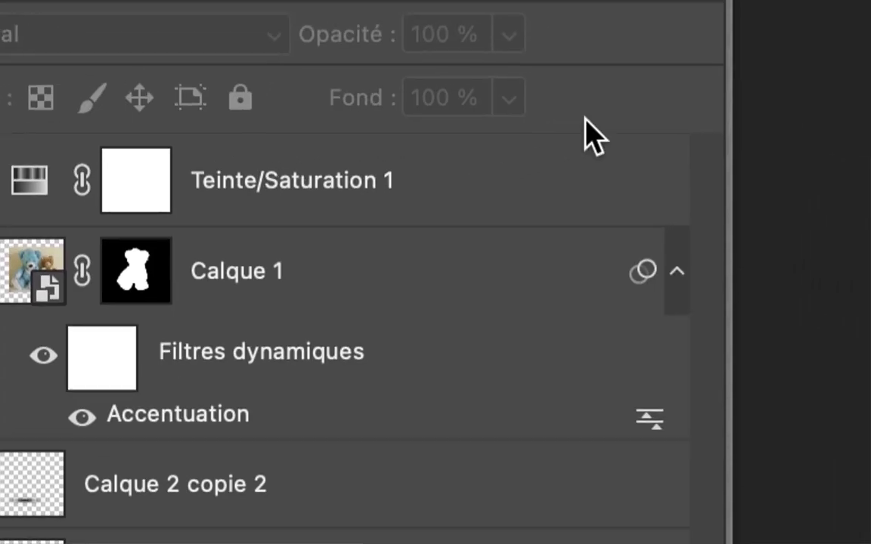
Step: Choose the largest thumbnail size in the Layers Panel Options
left_click(608, 74)
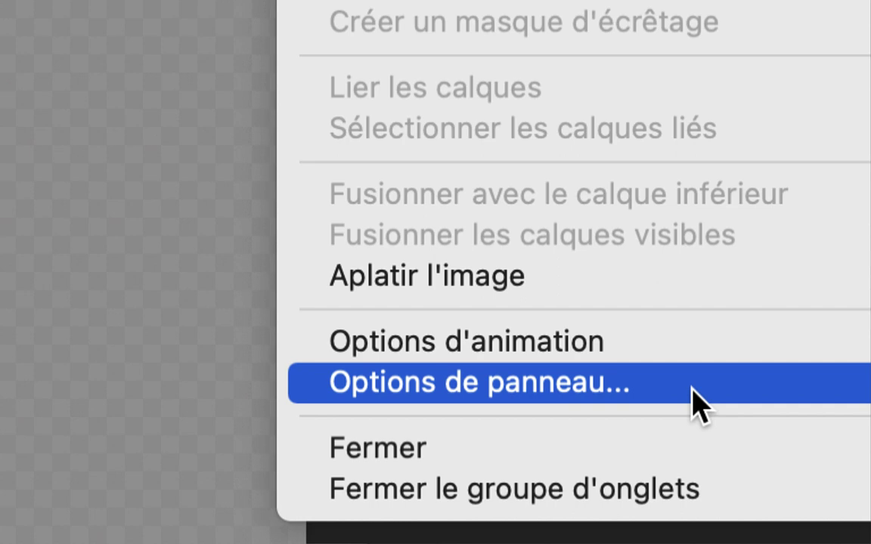
left_click(700, 401)
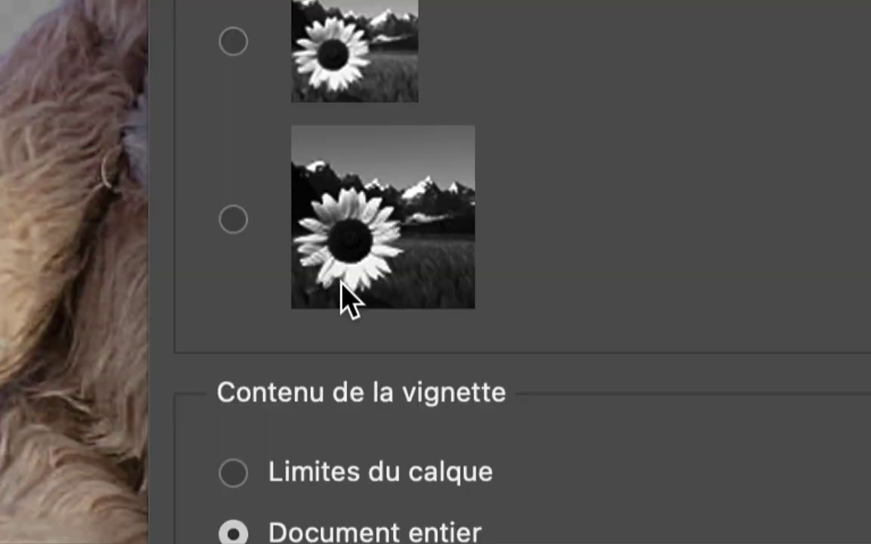
left_click(341, 282)
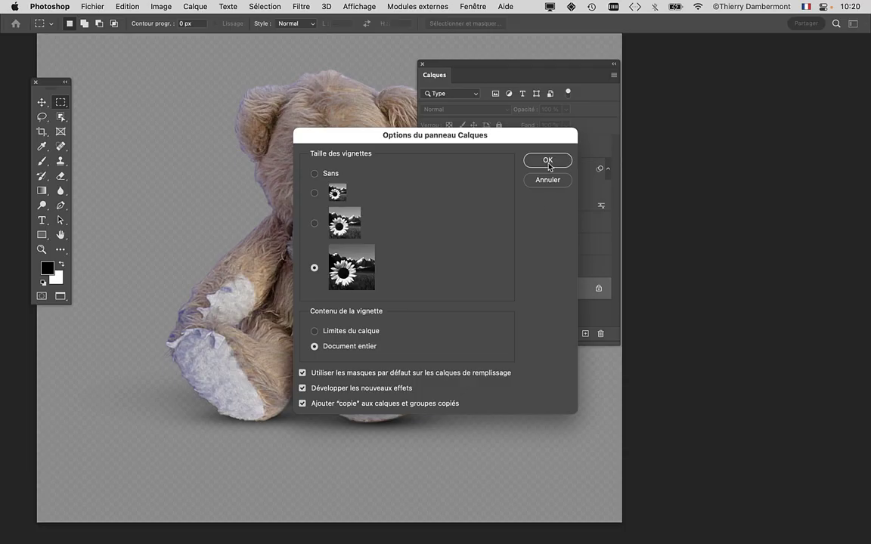
Step: Apply the large thumbnails, then move the Layers panel up and enlarge it to show all layers
left_click(548, 160)
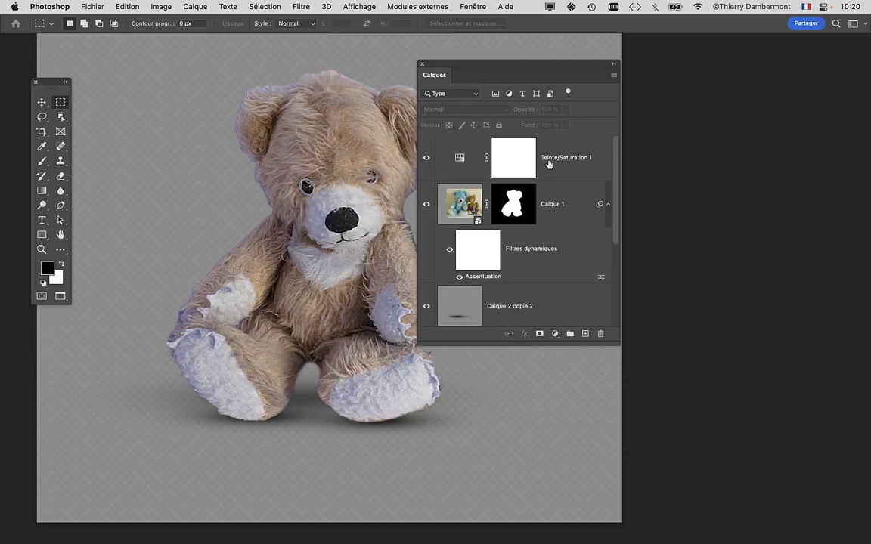
left_click_drag(520, 70, 634, 59)
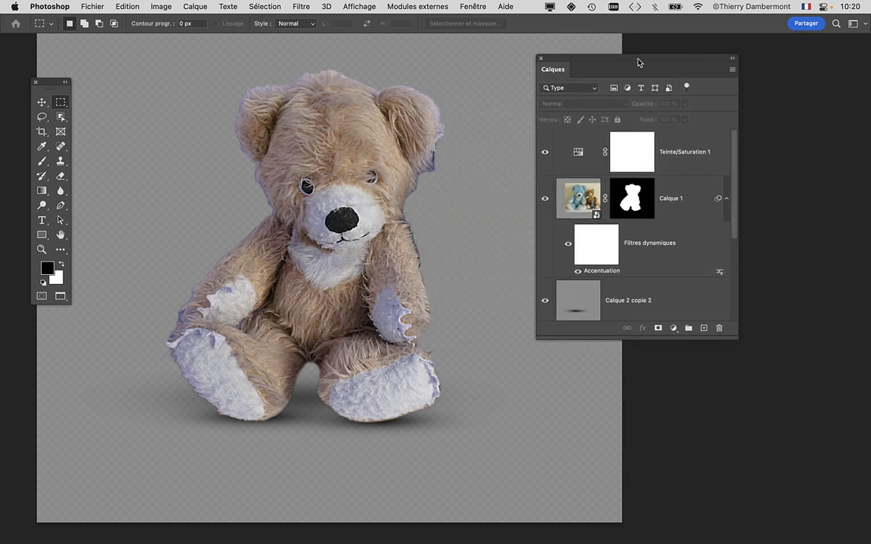
left_click_drag(732, 330, 762, 503)
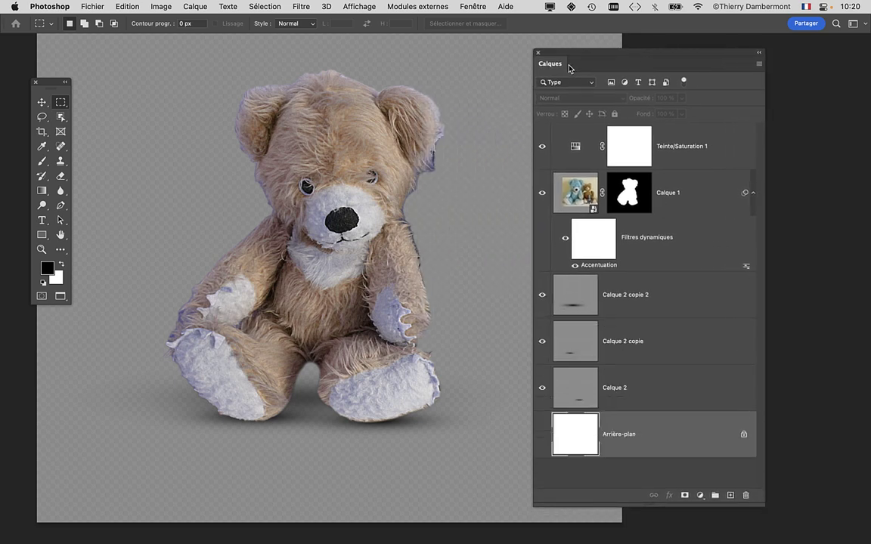
left_click_drag(576, 55, 545, 32)
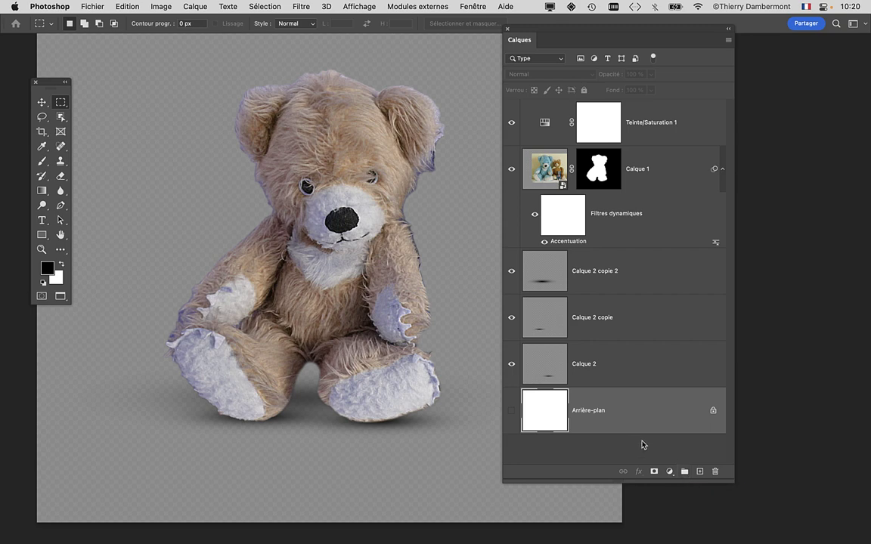
Step: Deselect Arrière-plan and shrink the Layers panel to fit its layers
left_click(644, 450)
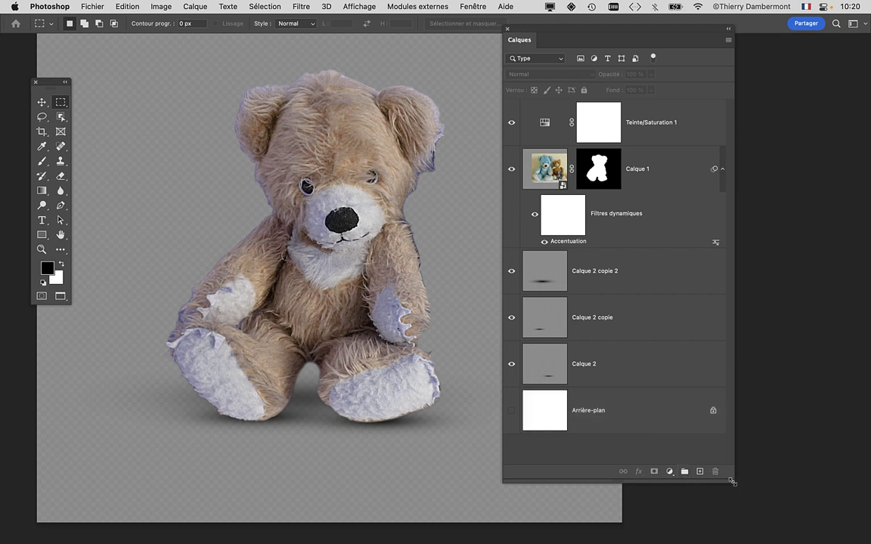
left_click_drag(732, 482, 711, 460)
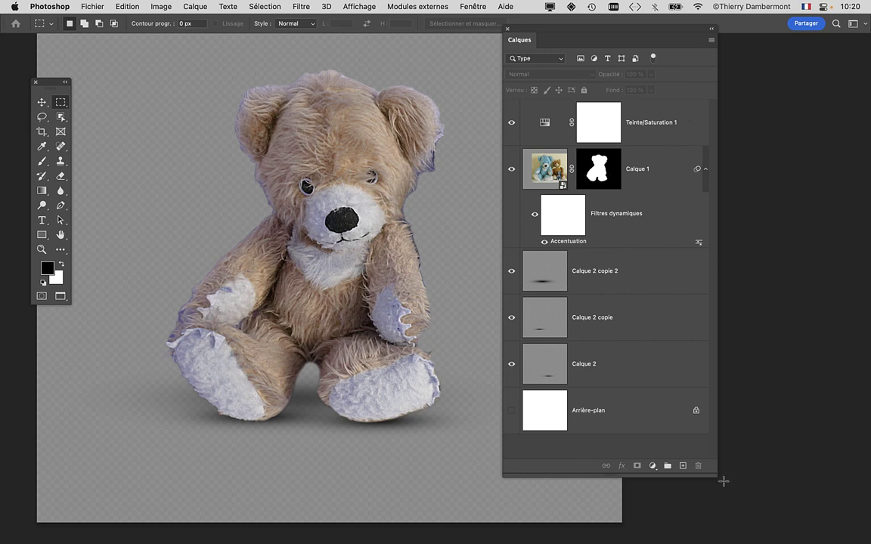
left_click_drag(712, 474, 706, 469)
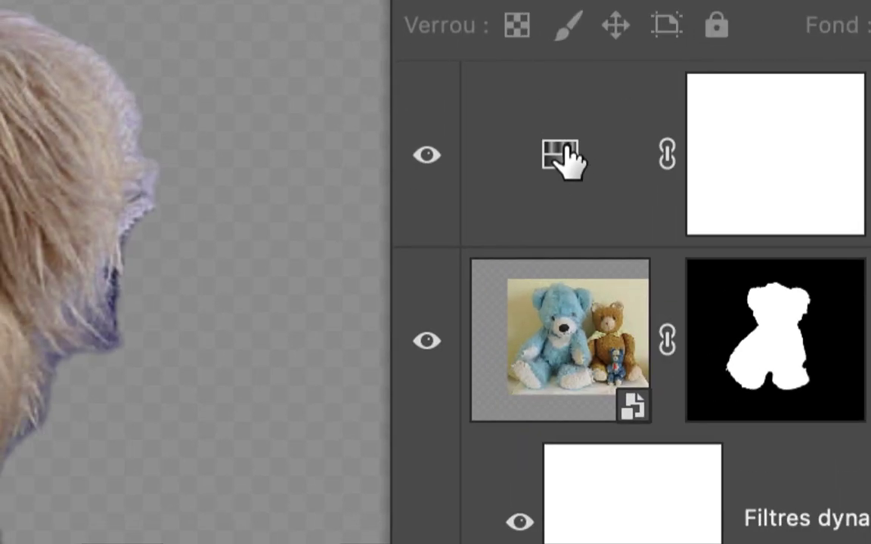
Step: Select Teinte/Saturation 1 and toggle its visibility to compare blue and brown bears
left_click(565, 151)
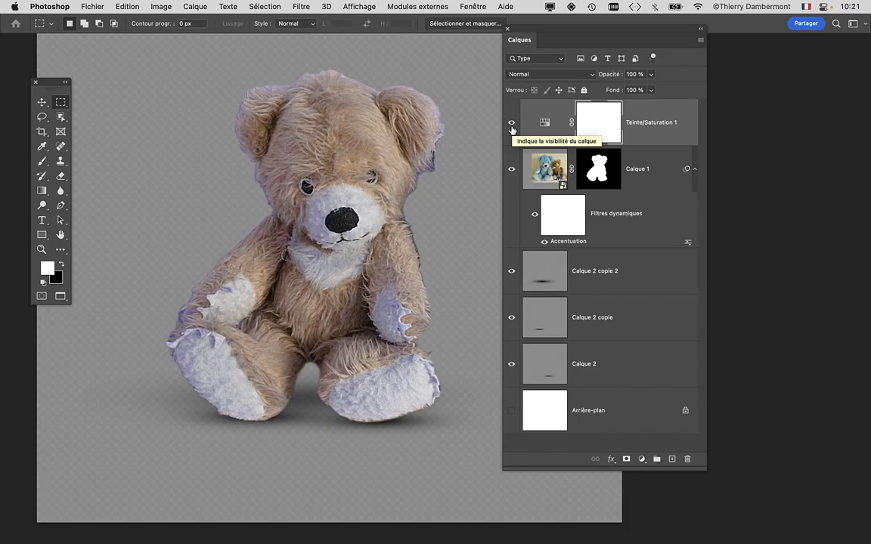
left_click(512, 123)
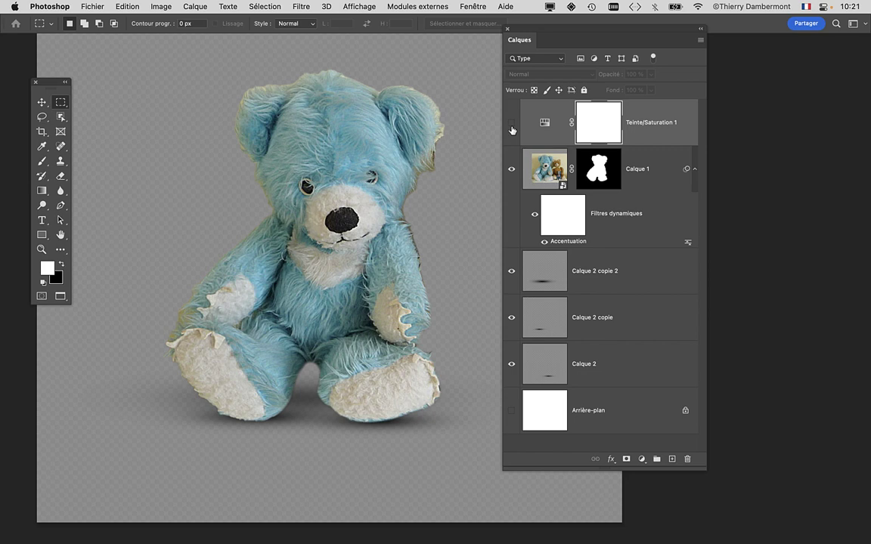
left_click(511, 125)
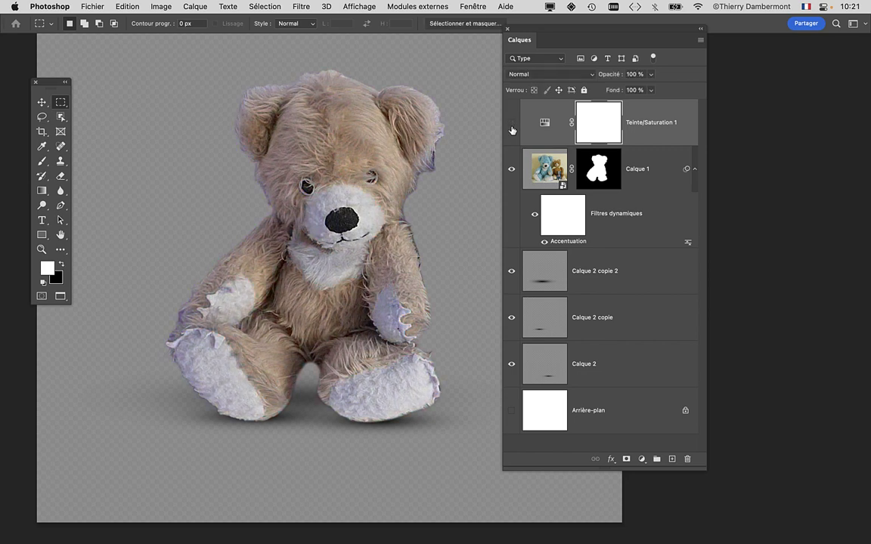
left_click(512, 123)
left_click(511, 124)
left_click(512, 128)
Step: Move the Layers panel further right and pan the view of the bear
left_click_drag(569, 29, 690, 37)
left_click_drag(455, 130, 358, 127)
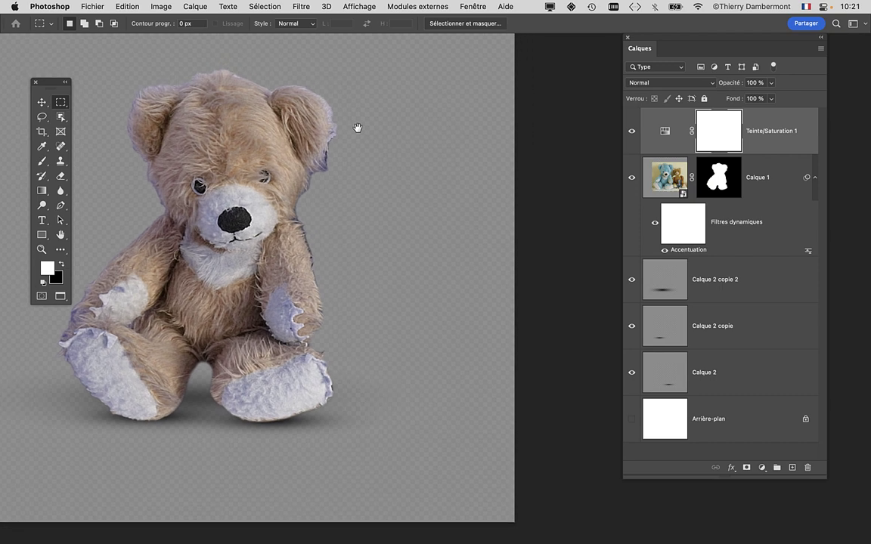
left_click_drag(667, 37, 681, 37)
mouse_move(362, 169)
left_mouse_down()
mouse_move(843, 153)
mouse_move(373, 187)
left_mouse_up()
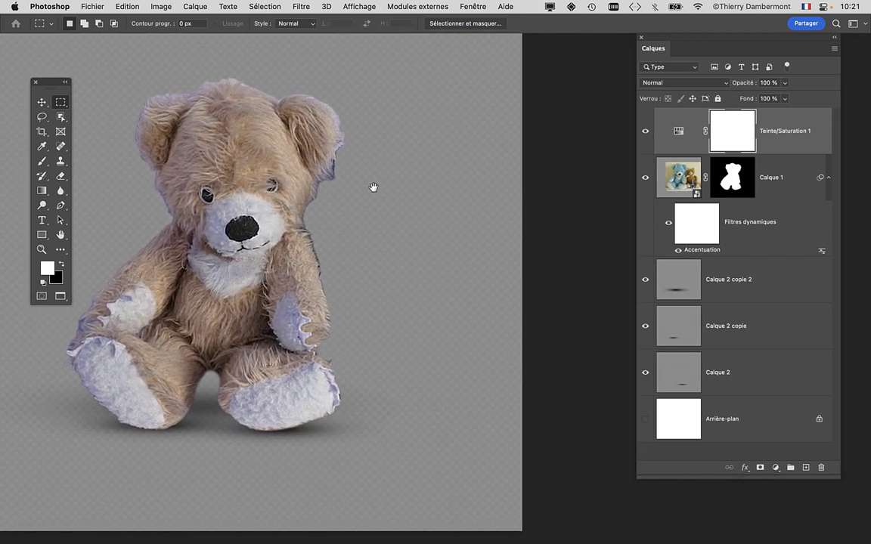
mouse_move(373, 186)
left_mouse_down()
mouse_move(365, 203)
mouse_move(673, 141)
mouse_move(302, 223)
mouse_move(353, 201)
left_mouse_up()
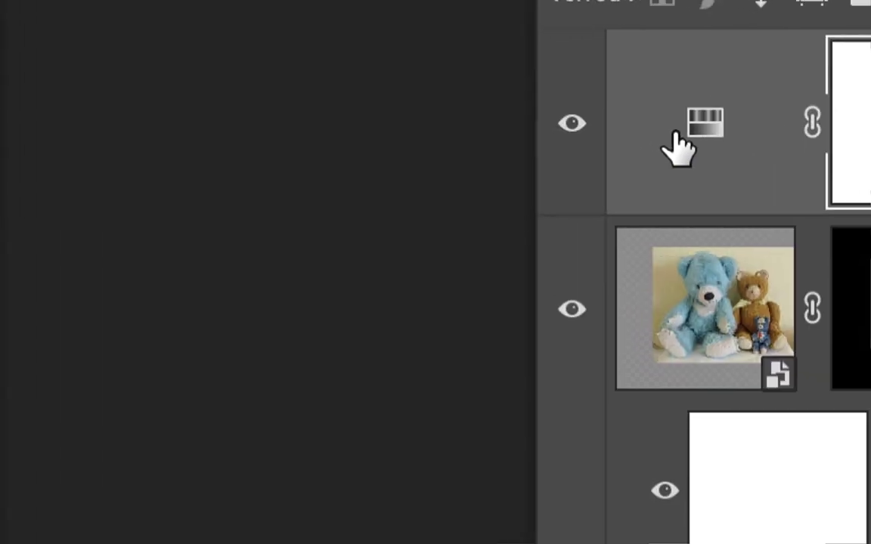
Step: Show the Teinte/Saturation 1 settings (Teinte -166, Saturation -30) and move the Layers panel aside
left_click(678, 132)
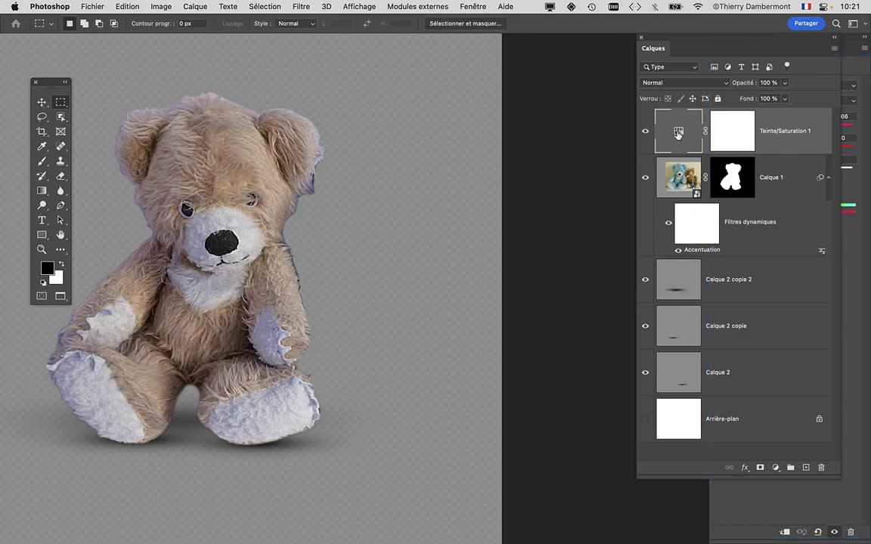
left_click_drag(666, 40, 492, 40)
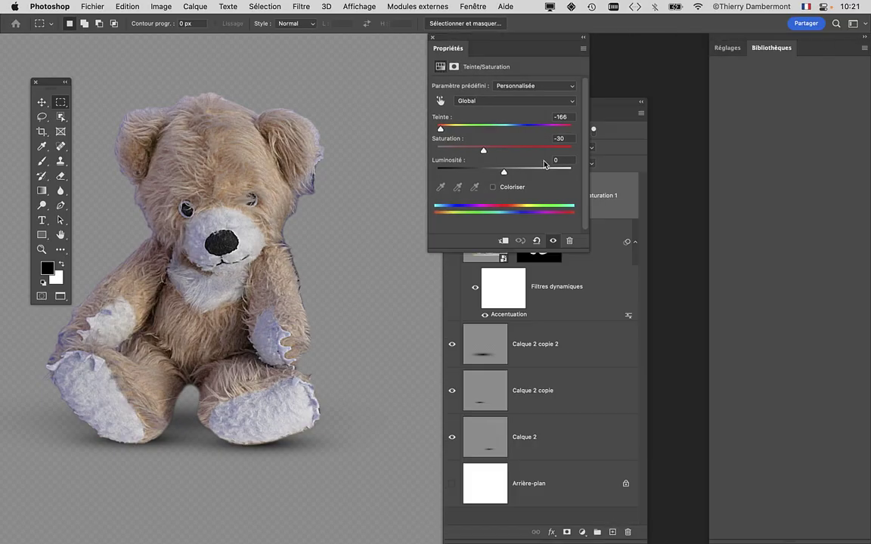
mouse_move(658, 155)
left_mouse_down()
mouse_move(715, 164)
mouse_move(679, 94)
left_mouse_up()
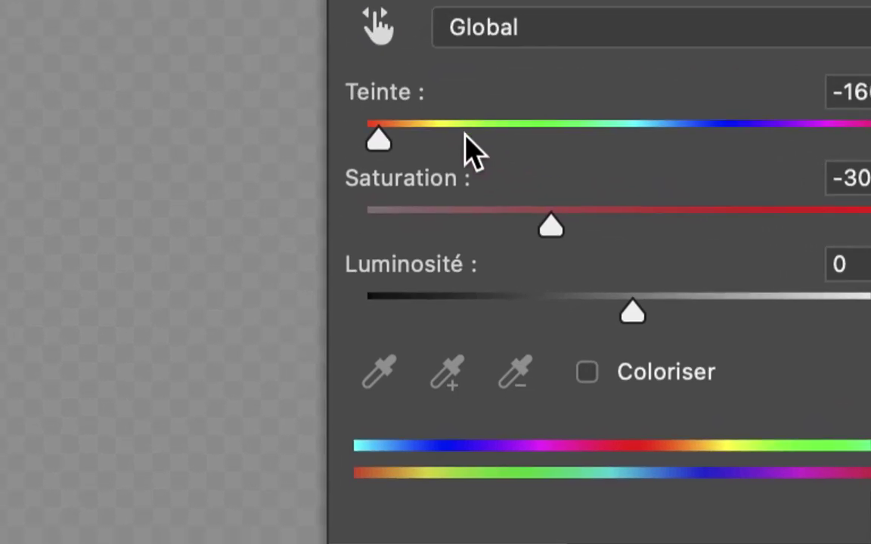
Step: Set Teinte to +97 and Saturation to 0, turning the bear purple
mouse_move(487, 150)
left_mouse_down()
mouse_move(572, 127)
mouse_move(542, 127)
mouse_move(521, 150)
mouse_move(547, 152)
mouse_move(451, 150)
mouse_move(503, 150)
mouse_move(558, 131)
mouse_move(452, 128)
mouse_move(567, 130)
mouse_move(416, 130)
mouse_move(558, 130)
mouse_move(550, 128)
left_mouse_up()
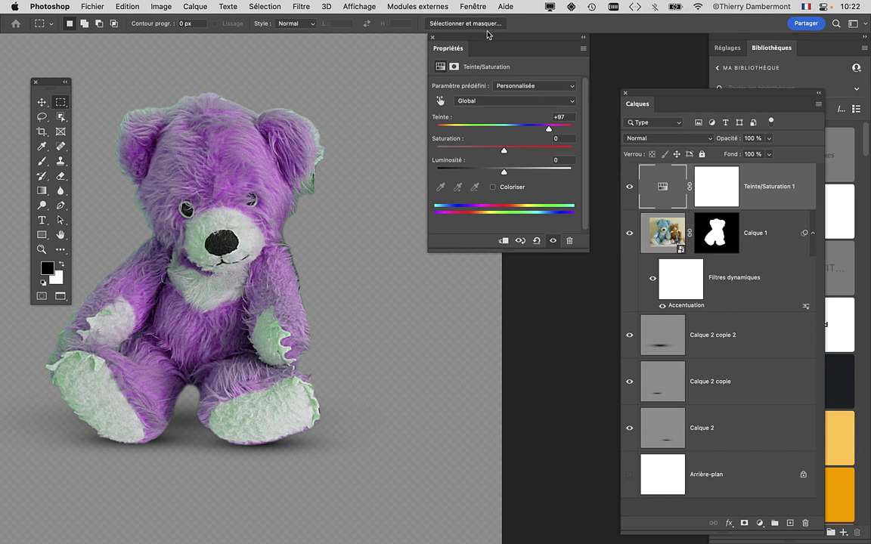
left_click_drag(488, 37, 454, 62)
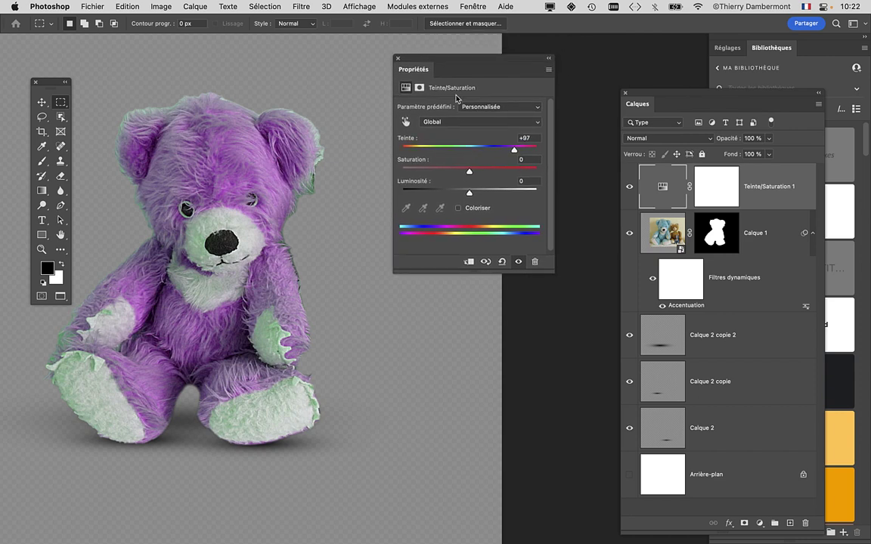